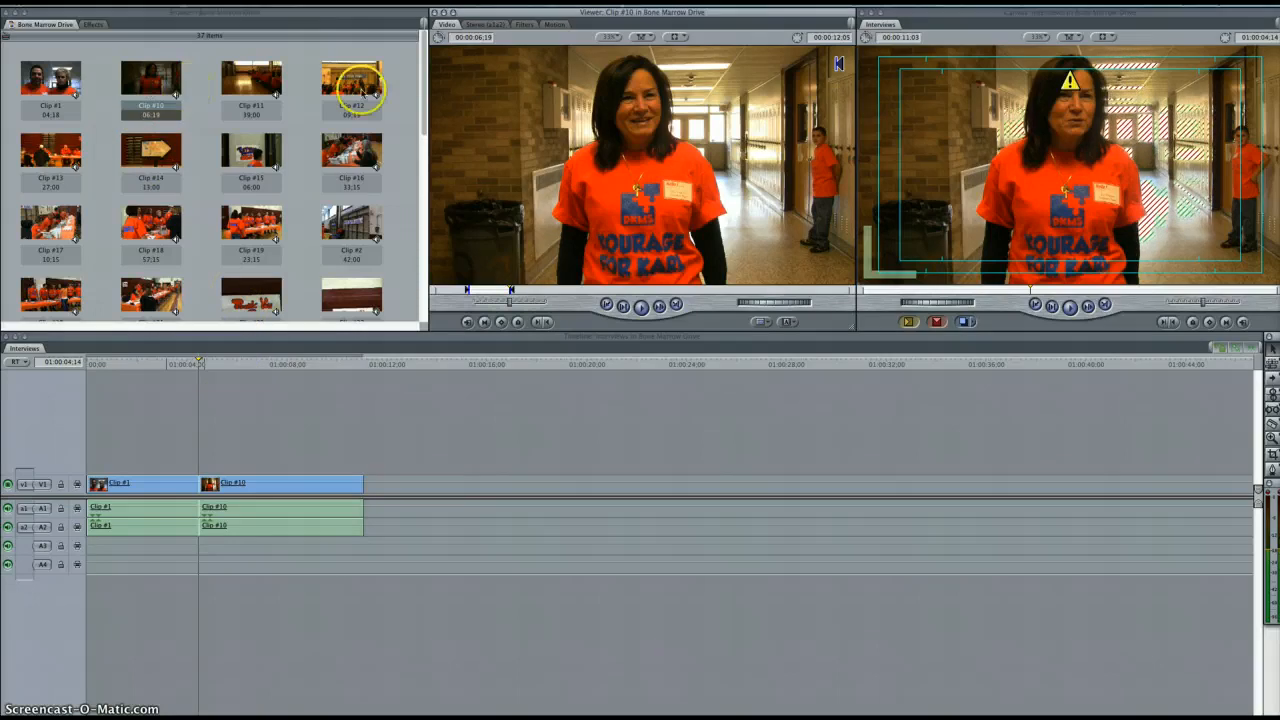
Check the In and Out points of Clip #10 in the Viewer
left_click(467, 290)
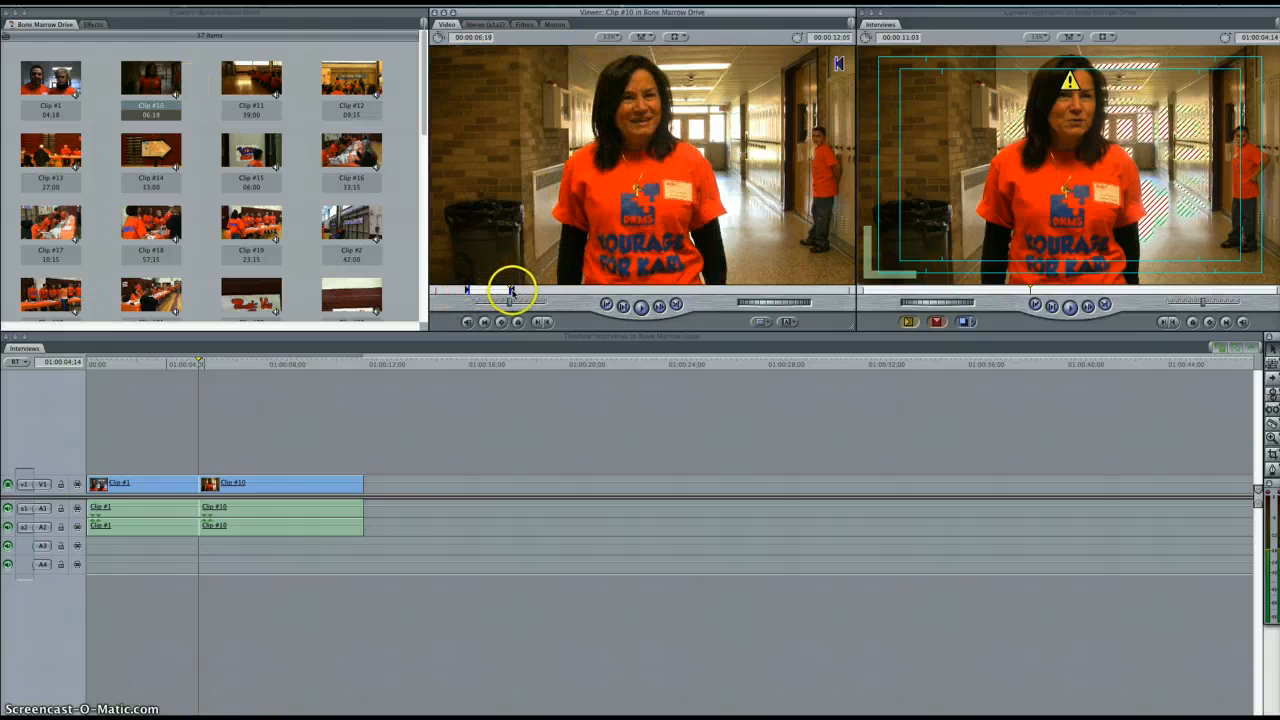
left_click(508, 290)
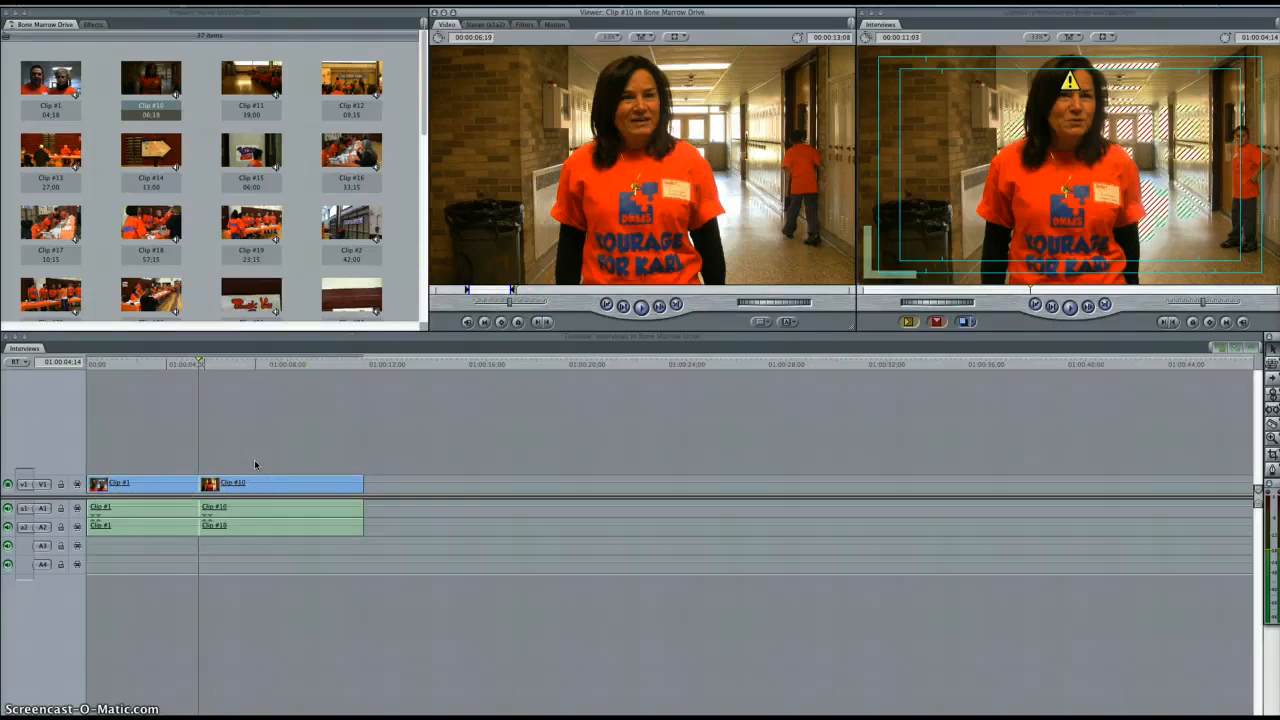
Move Clip #10 along the timeline to about 12 seconds and place Clip #1 after it at about 22 seconds
left_click(236, 485)
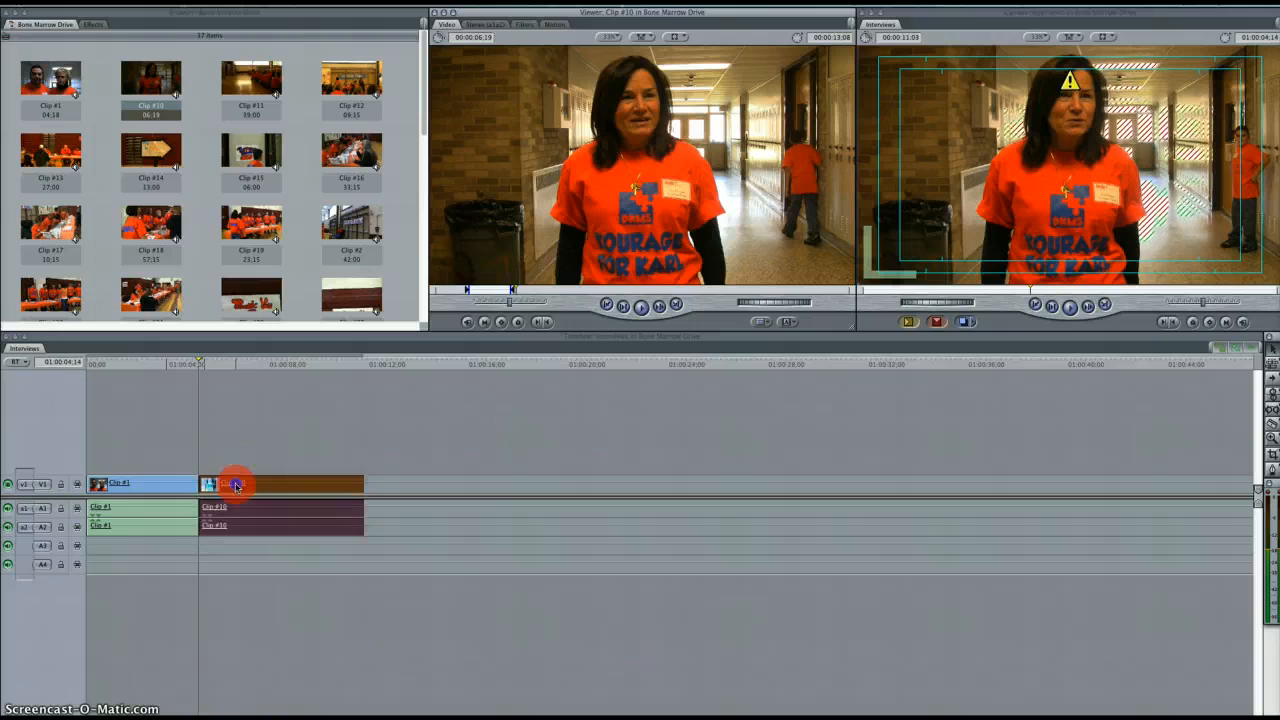
left_click_drag(236, 485, 427, 482)
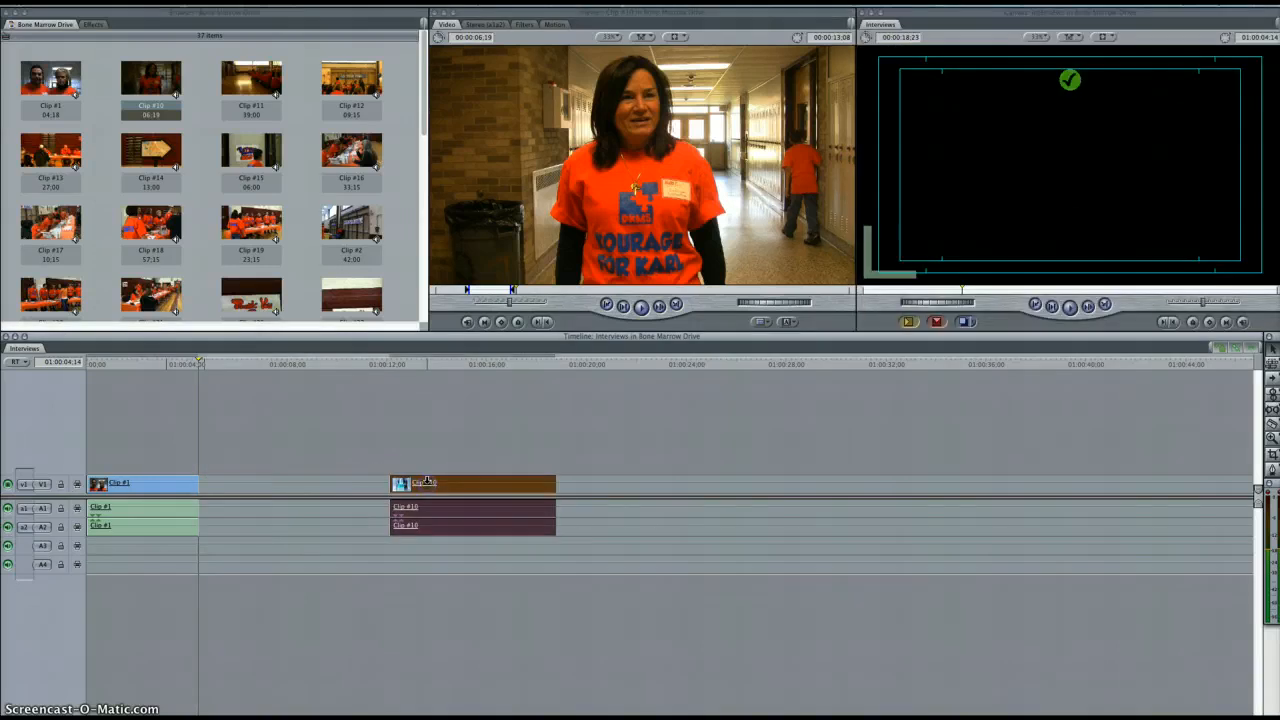
left_click(171, 487)
left_click_drag(171, 487, 714, 478)
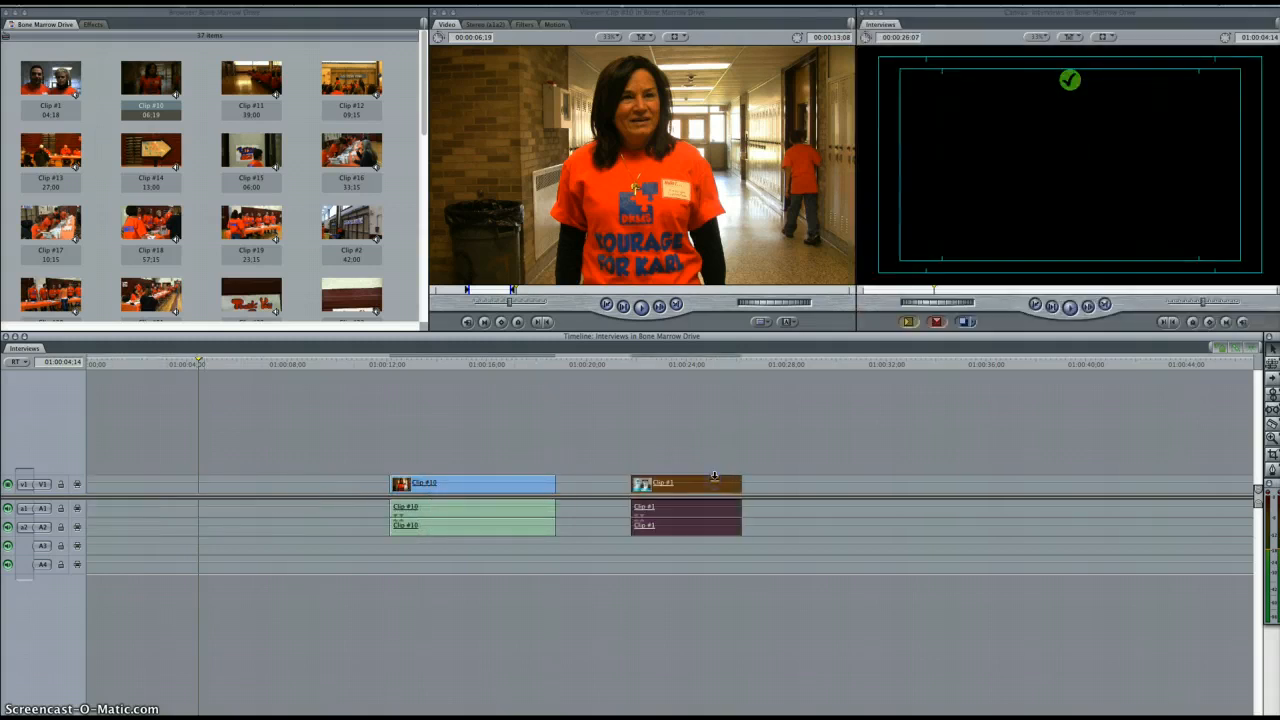
Close the gap at the start of the sequence in front of Clip #10
right_click(271, 486)
left_click(277, 482)
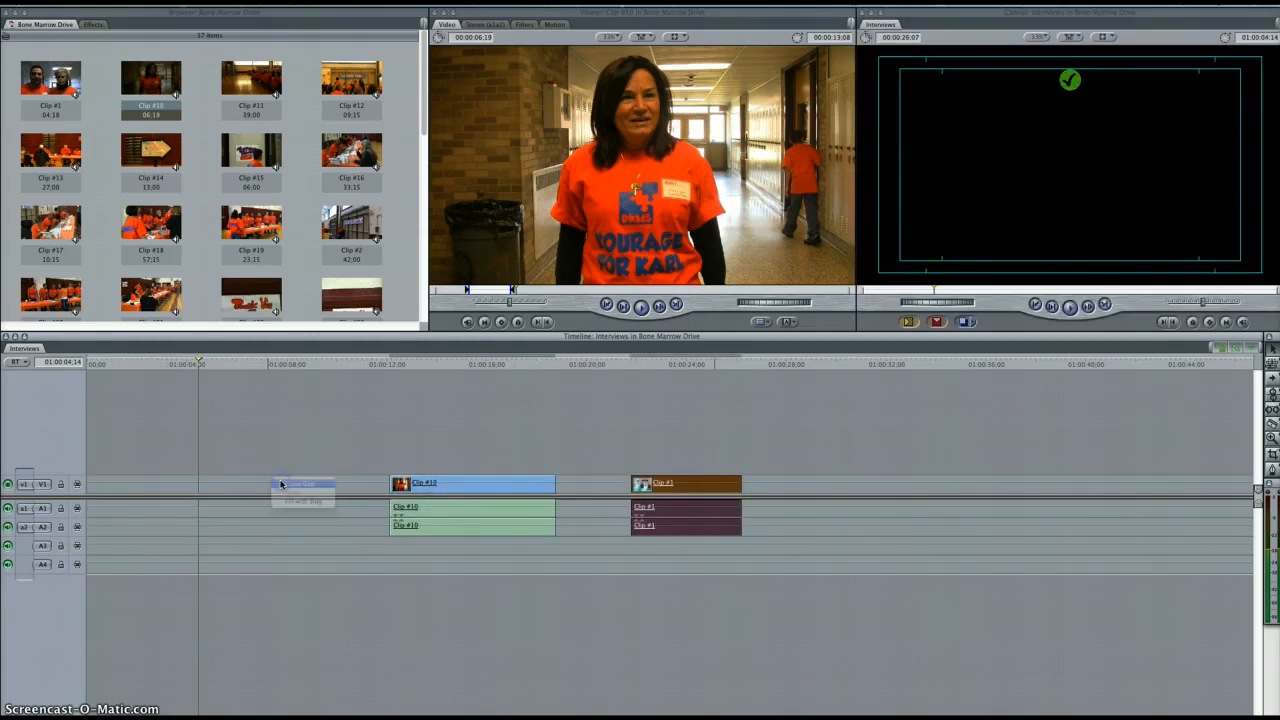
right_click(281, 485)
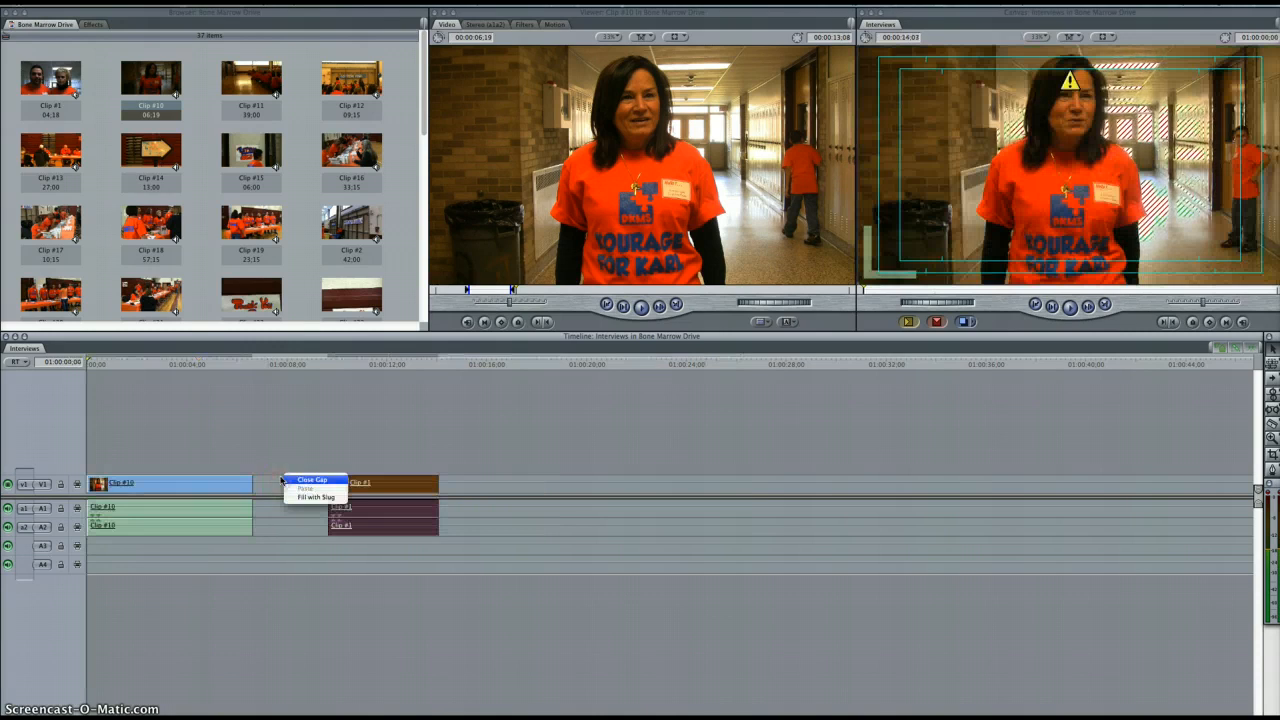
left_click(286, 457)
Move Clip #1 toward Clip #10 and, with snapping turned on, snap it against the end of Clip #10
mouse_move(386, 494)
left_mouse_down()
mouse_move(331, 485)
mouse_move(366, 485)
left_mouse_up()
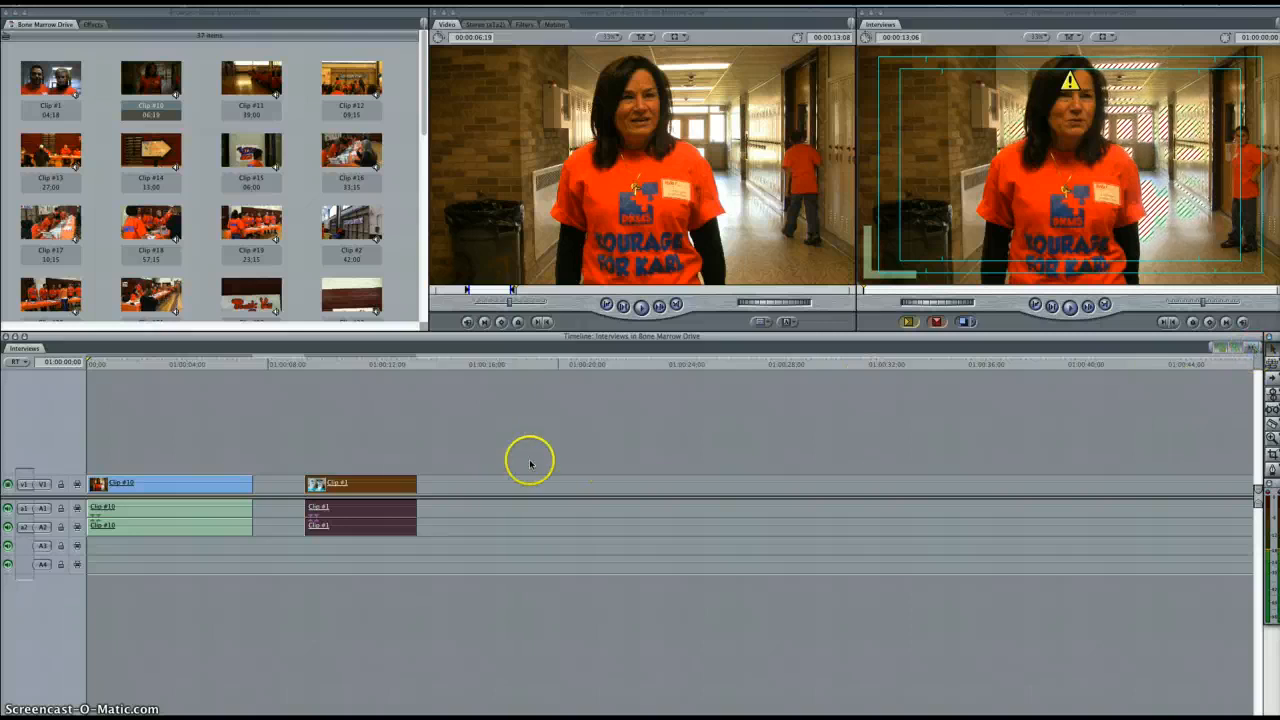
left_click_drag(406, 482, 352, 480)
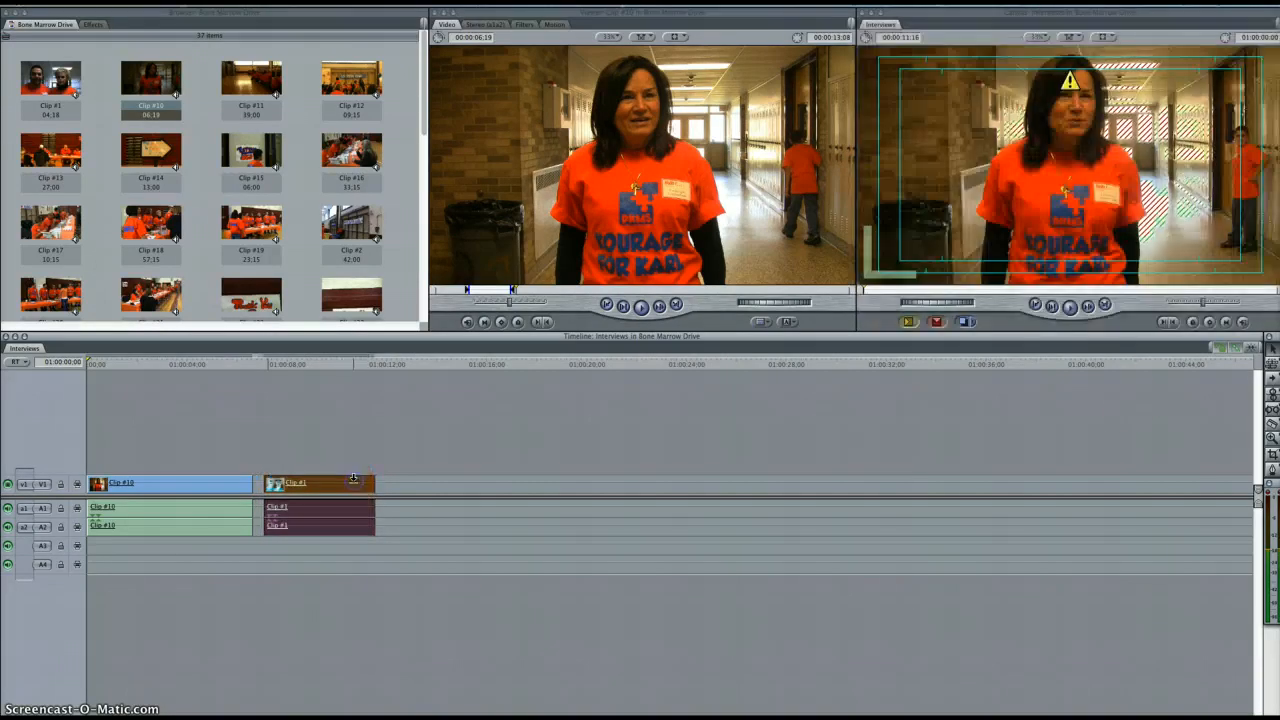
left_click(1251, 349)
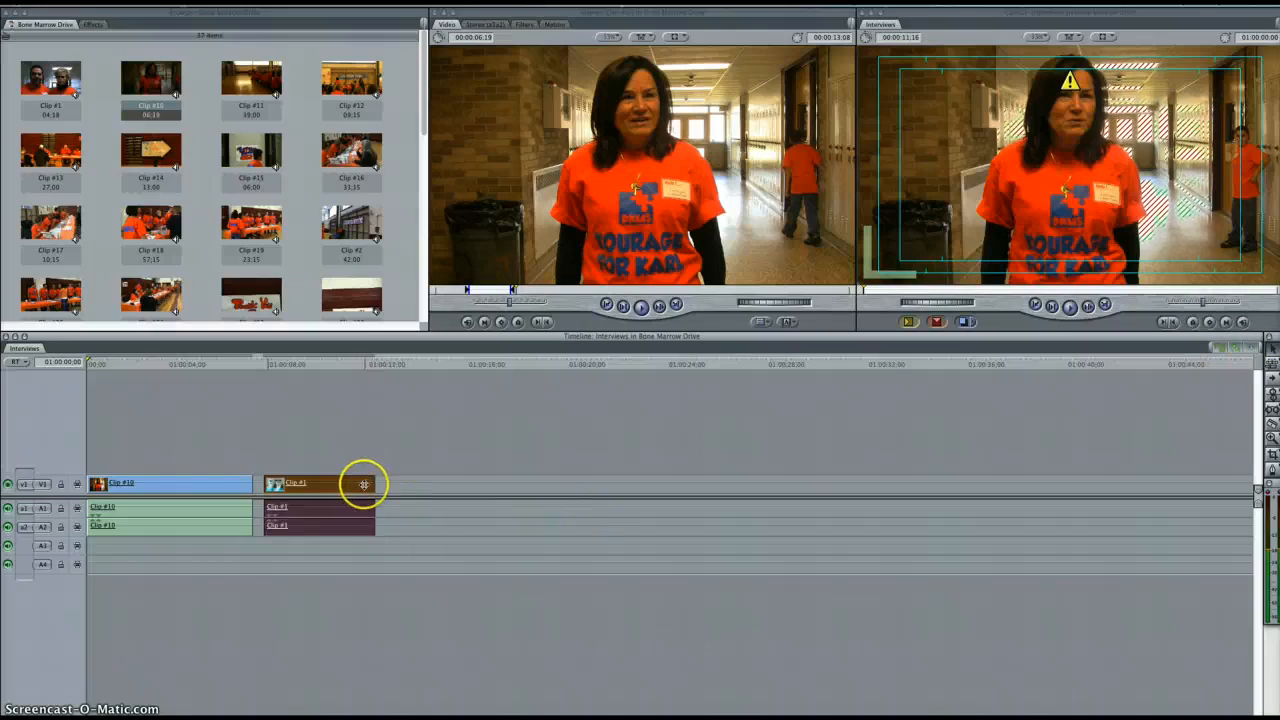
left_click_drag(364, 484, 359, 484)
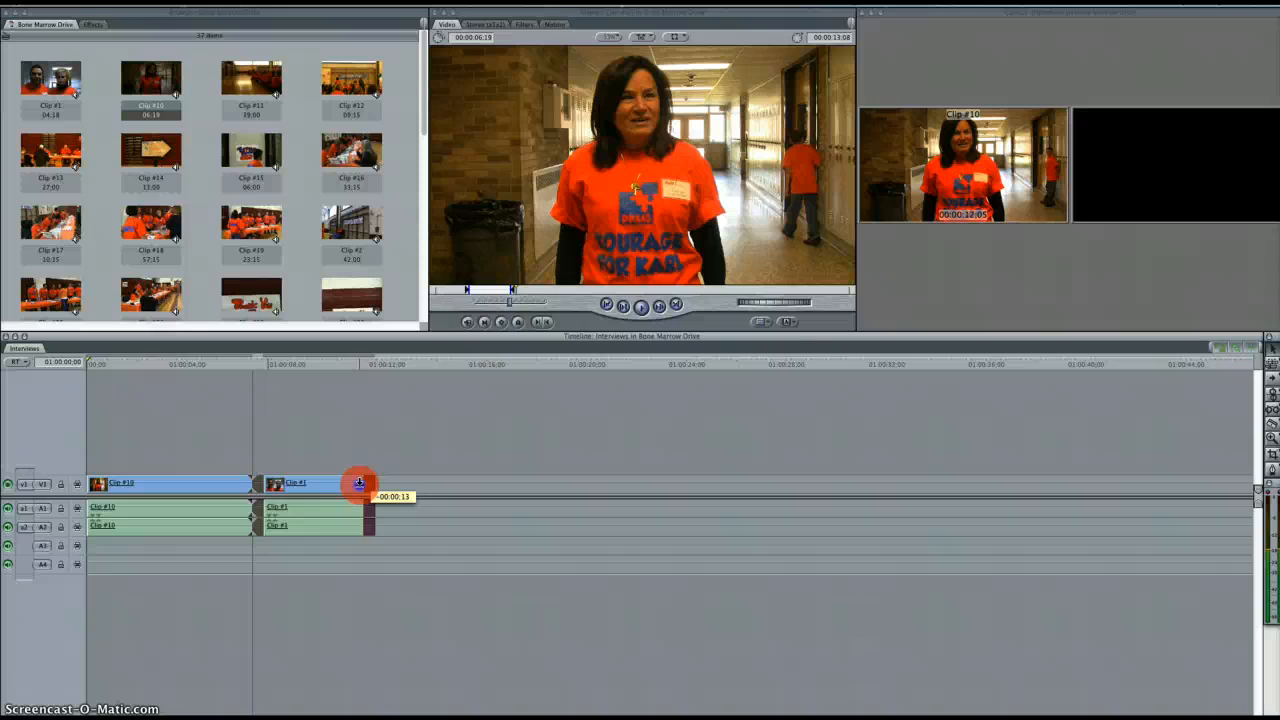
left_click_drag(359, 484, 357, 484)
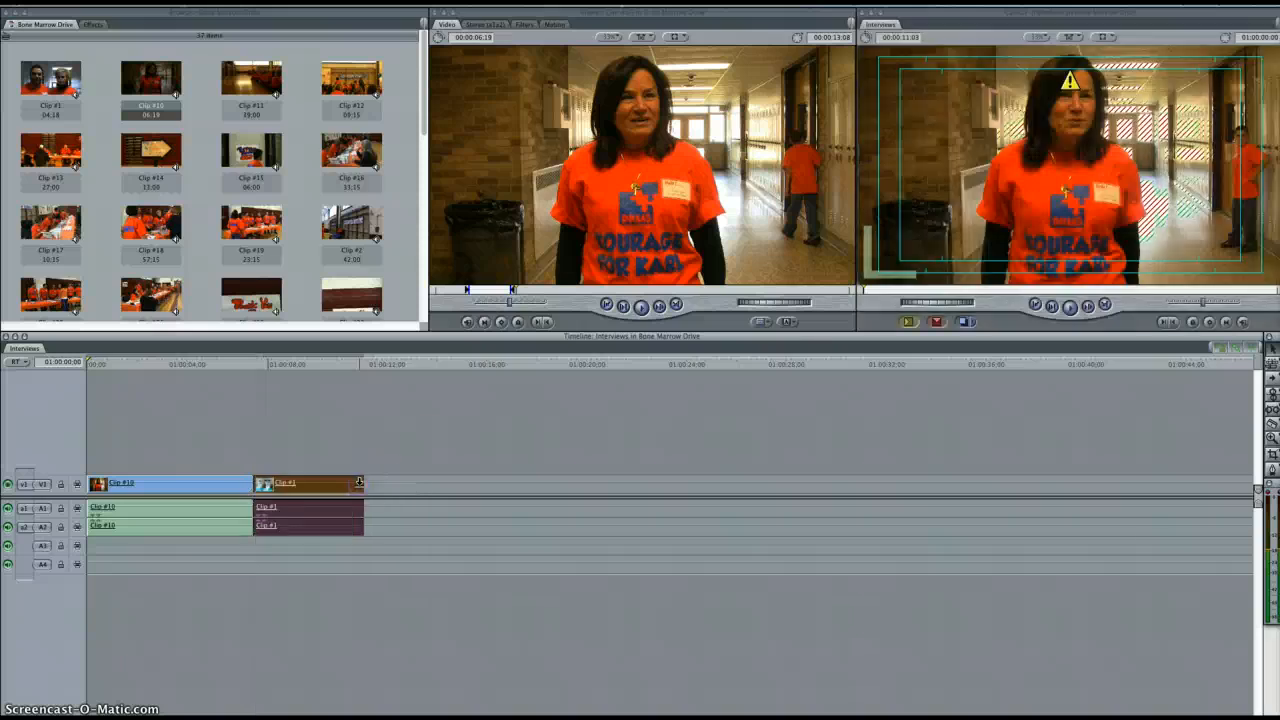
left_click(426, 443)
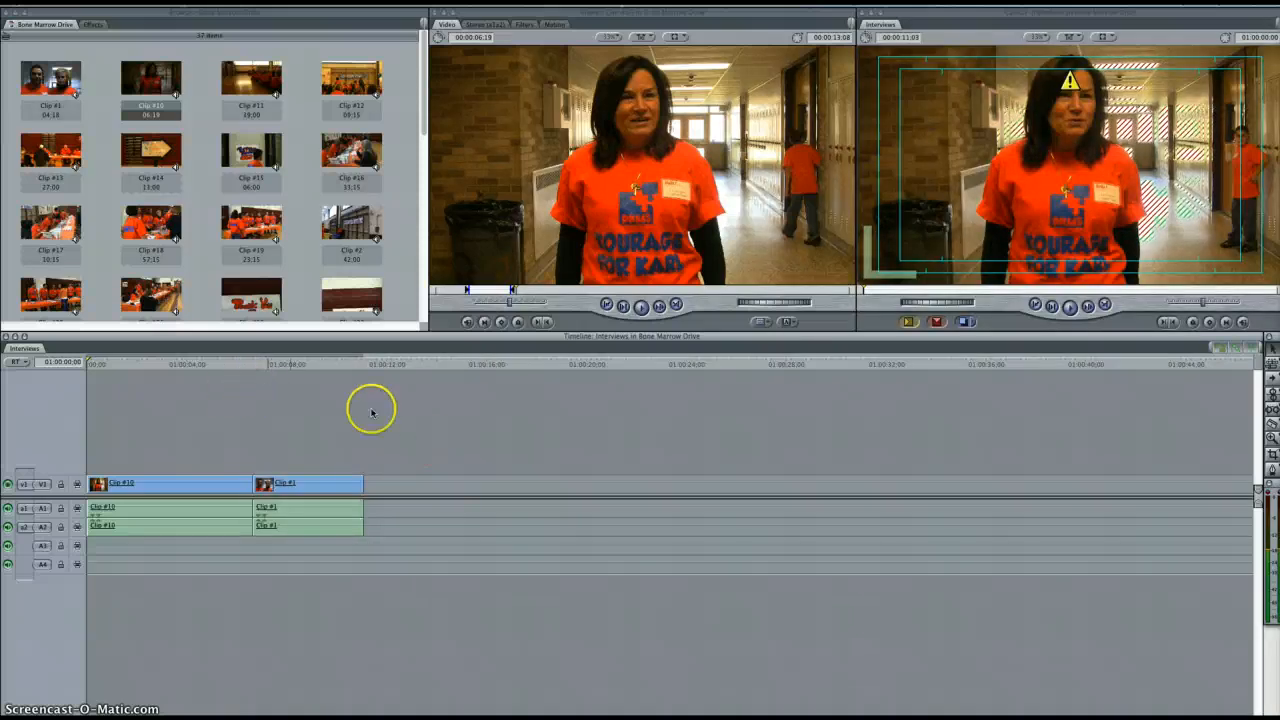
Toggle linked selection off and on, select Clip #10 with its linked audio, and return the playhead to the sequence start
left_click(1235, 348)
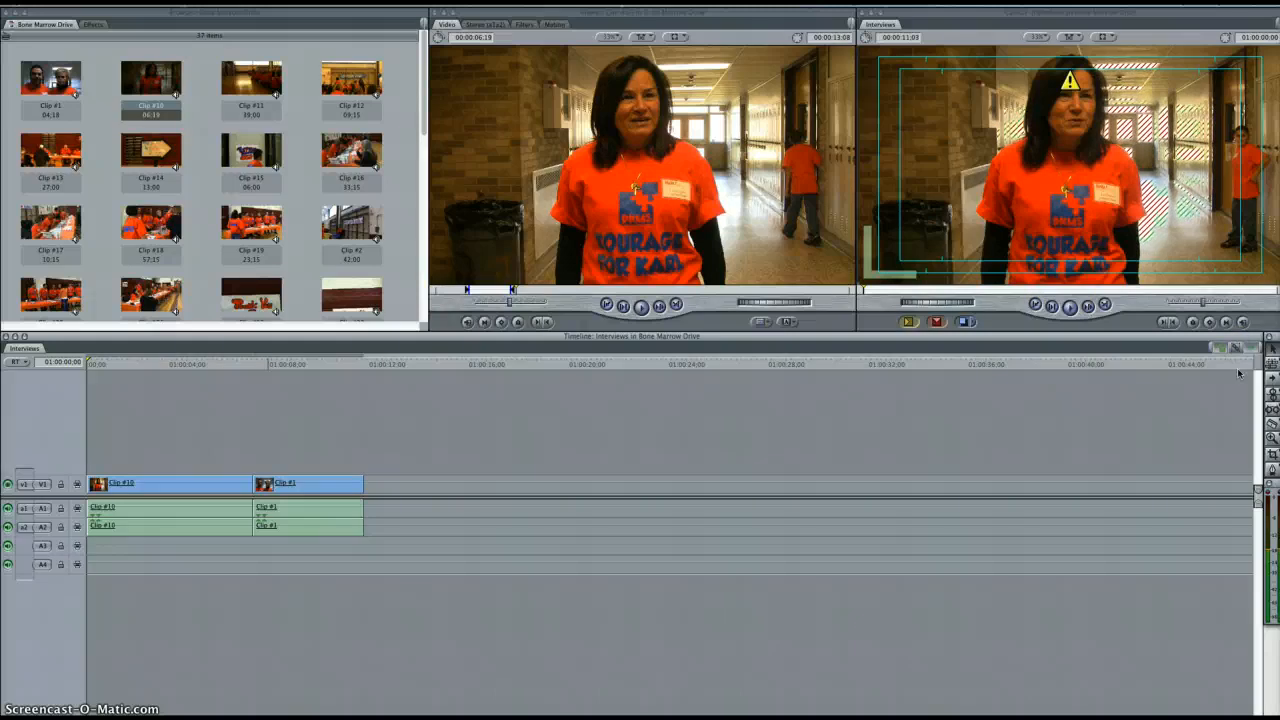
left_click(1234, 348)
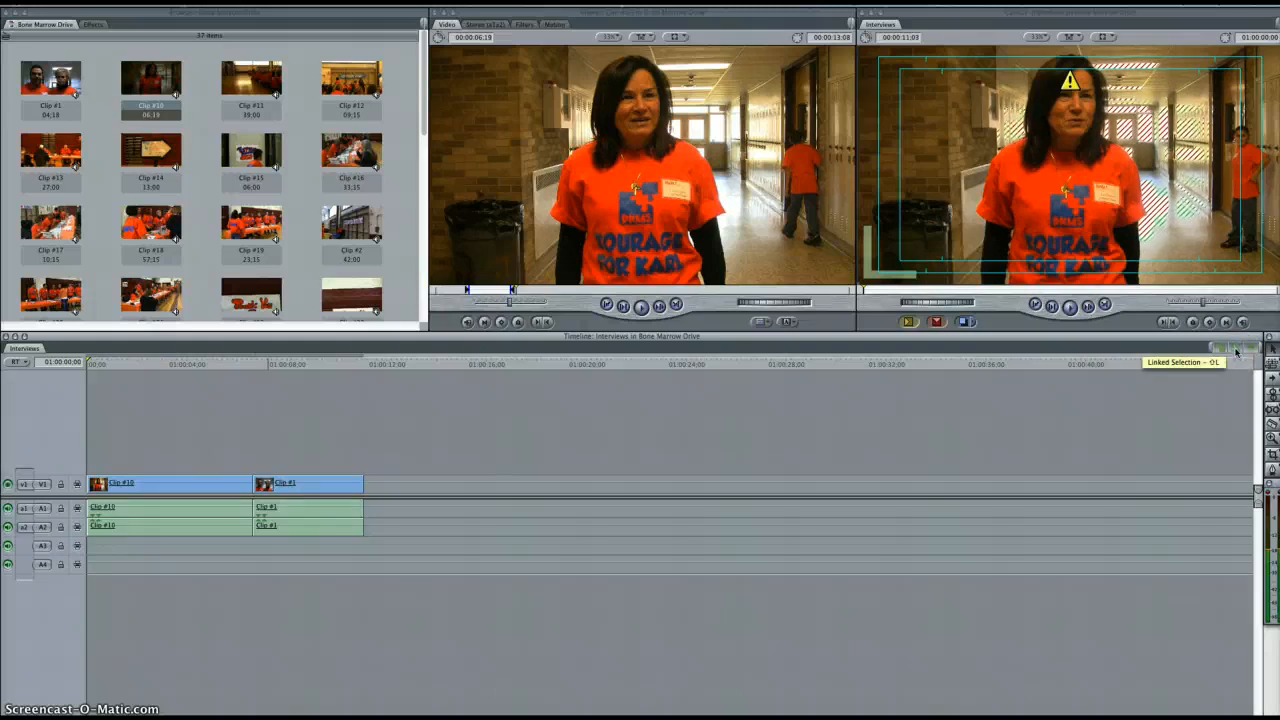
left_click(181, 486)
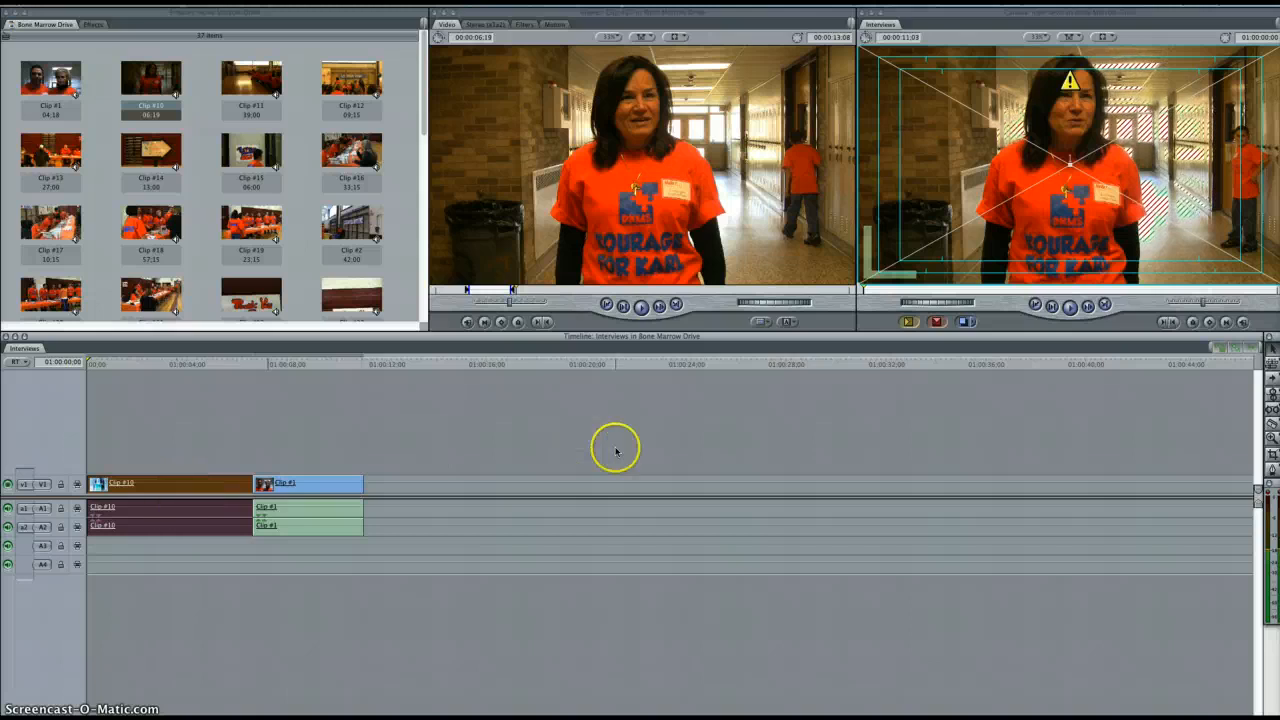
left_click(1238, 364)
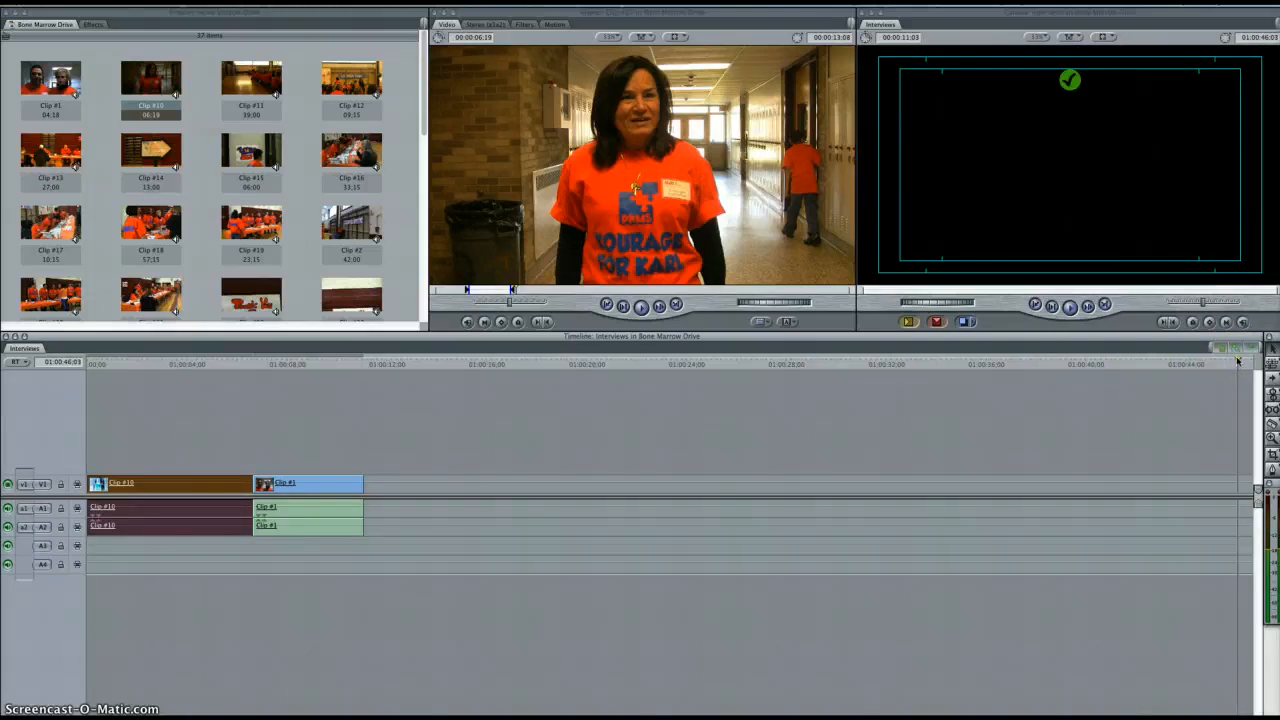
key("Home")
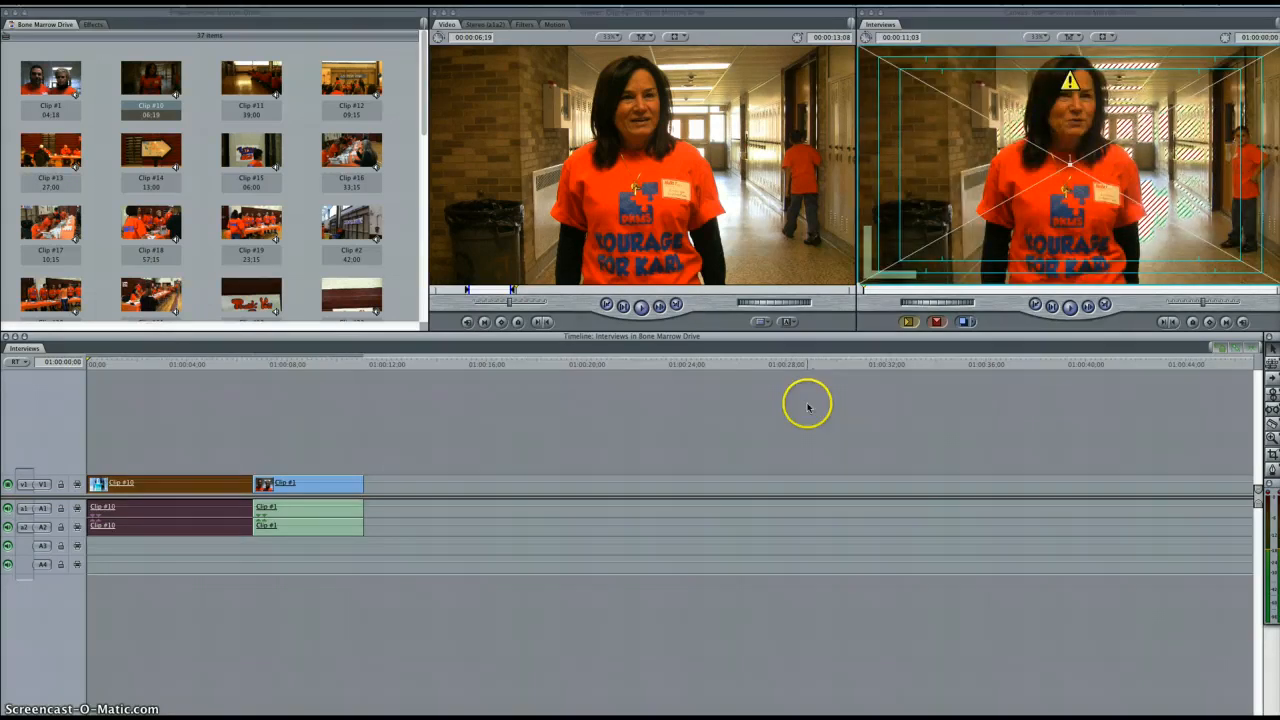
left_click(755, 432)
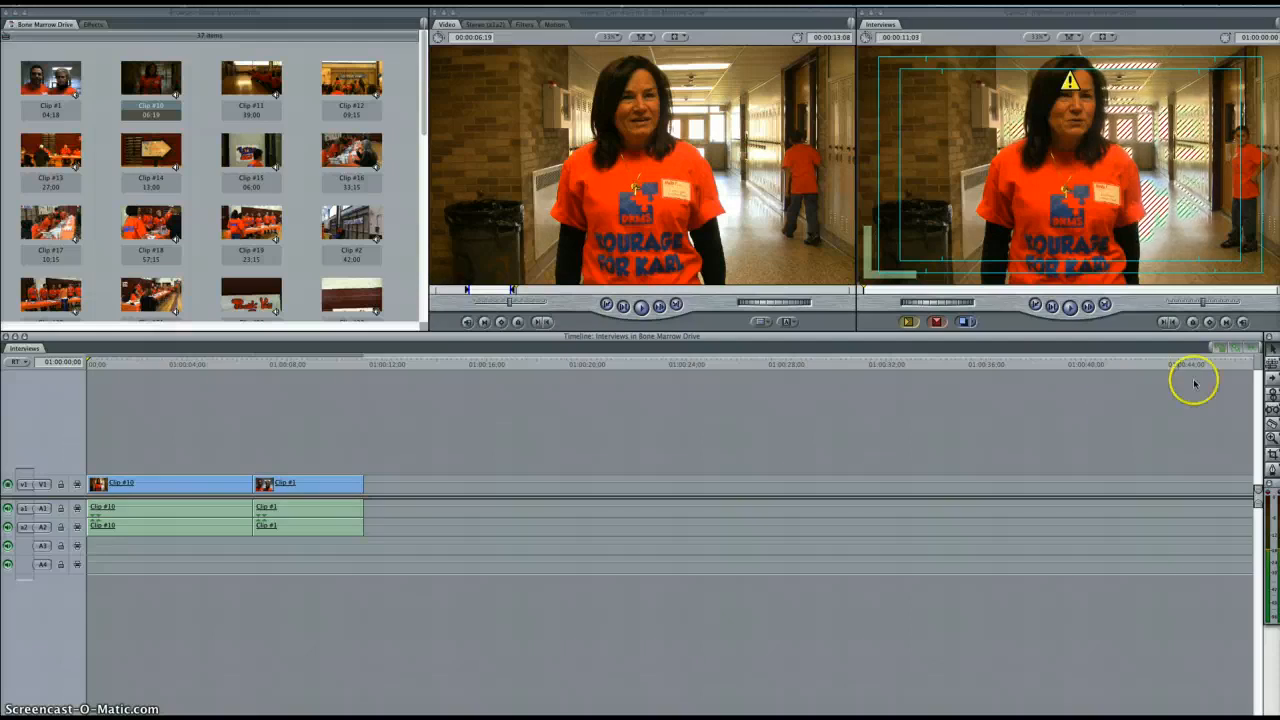
Turn off linked selection and delete only the audio of Clip #10
left_click(1236, 348)
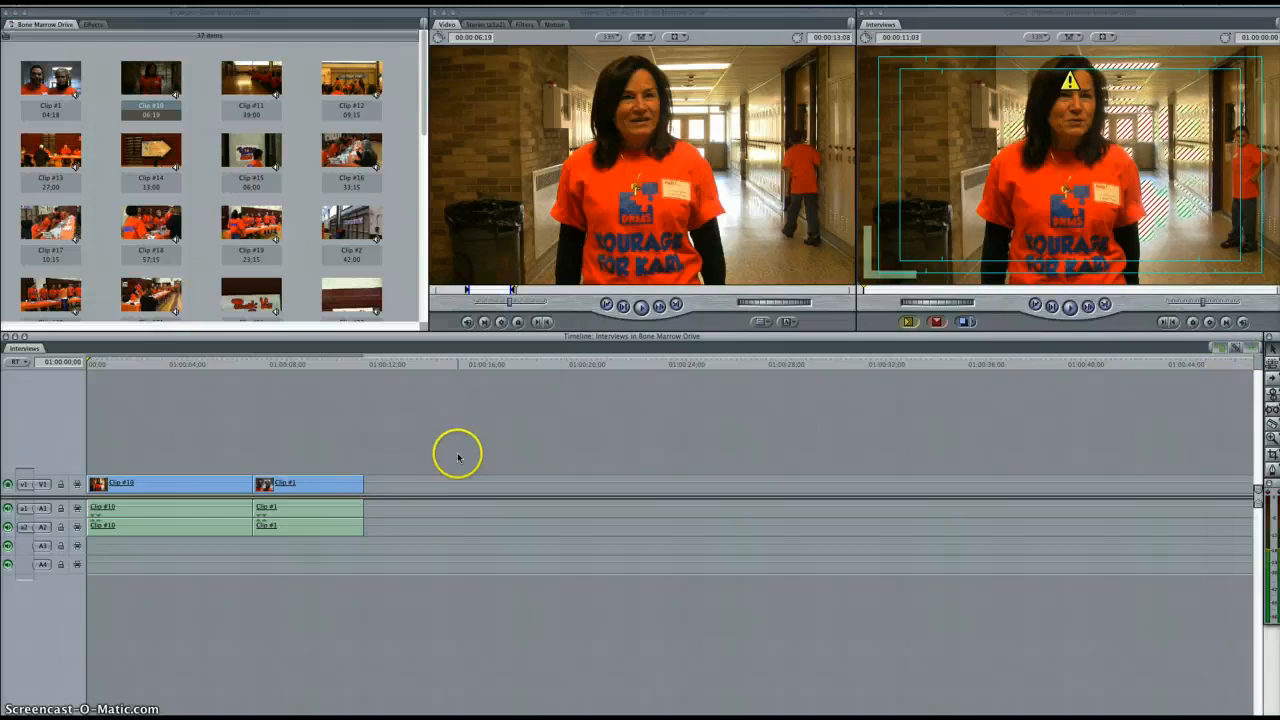
left_click(143, 512)
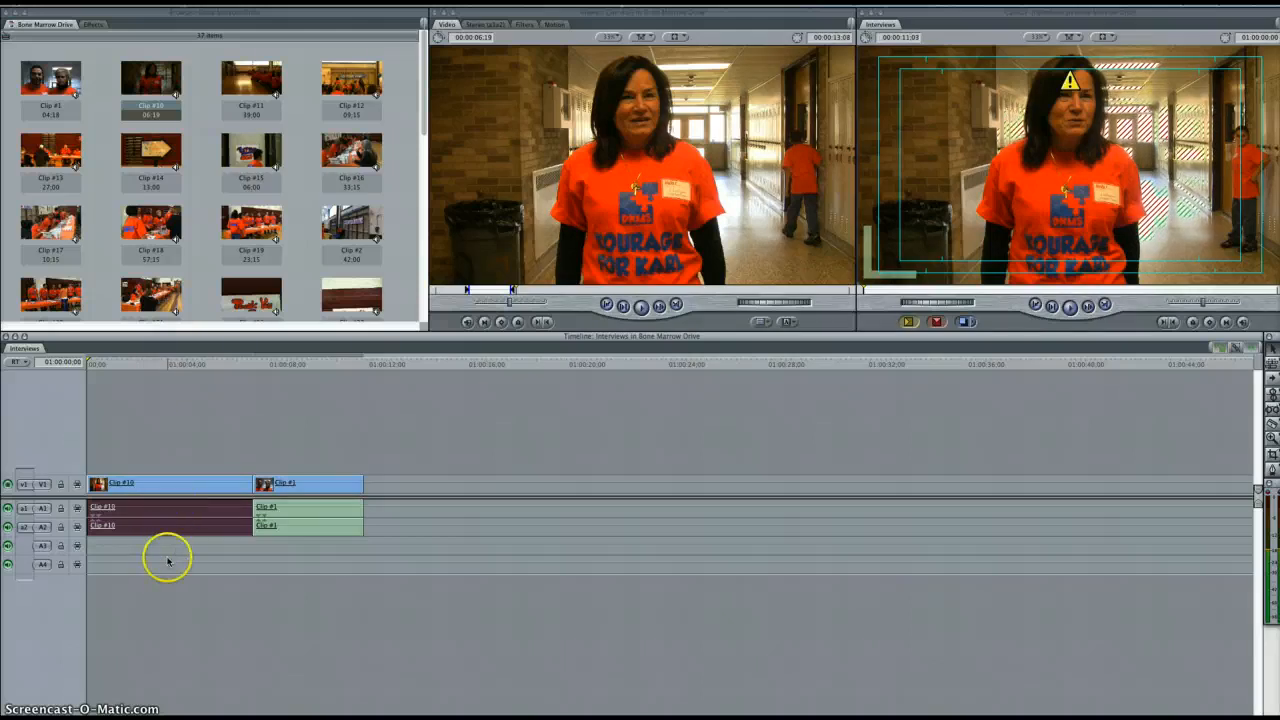
key("Delete")
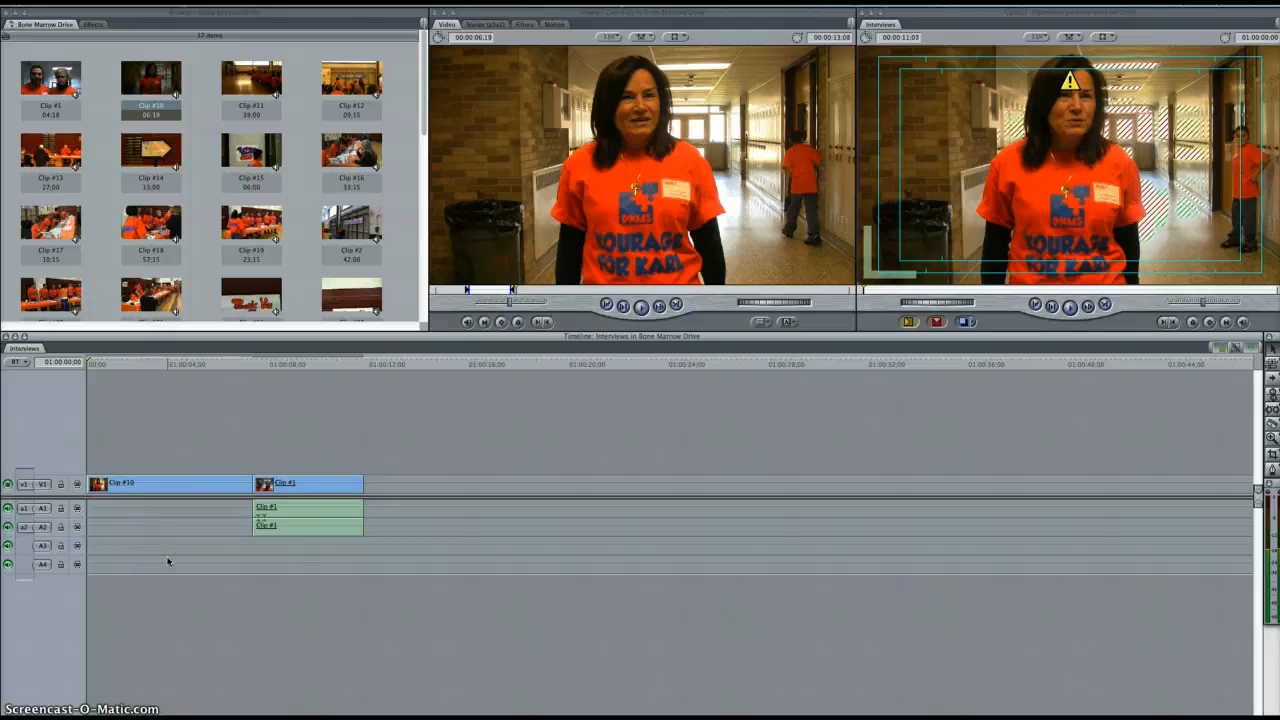
Play the start of Clip #10 and part of Clip #1 to compare them with and without audio
left_click(89, 362)
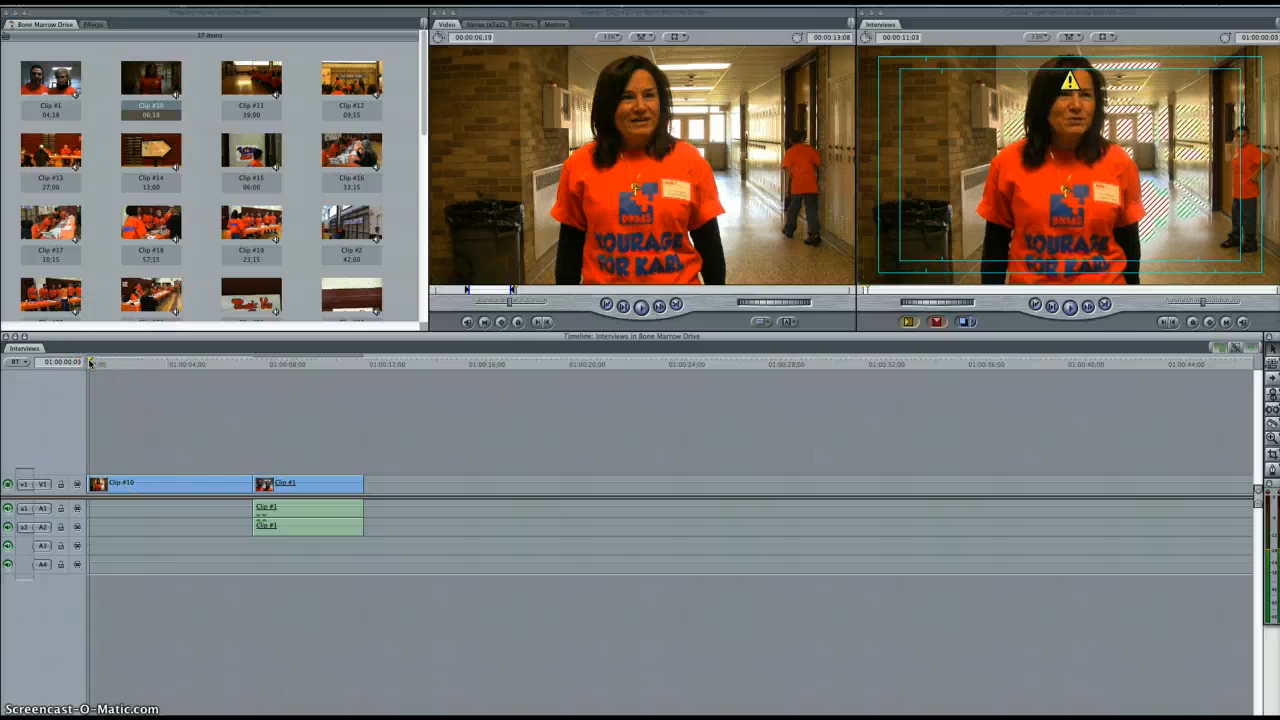
key("space")
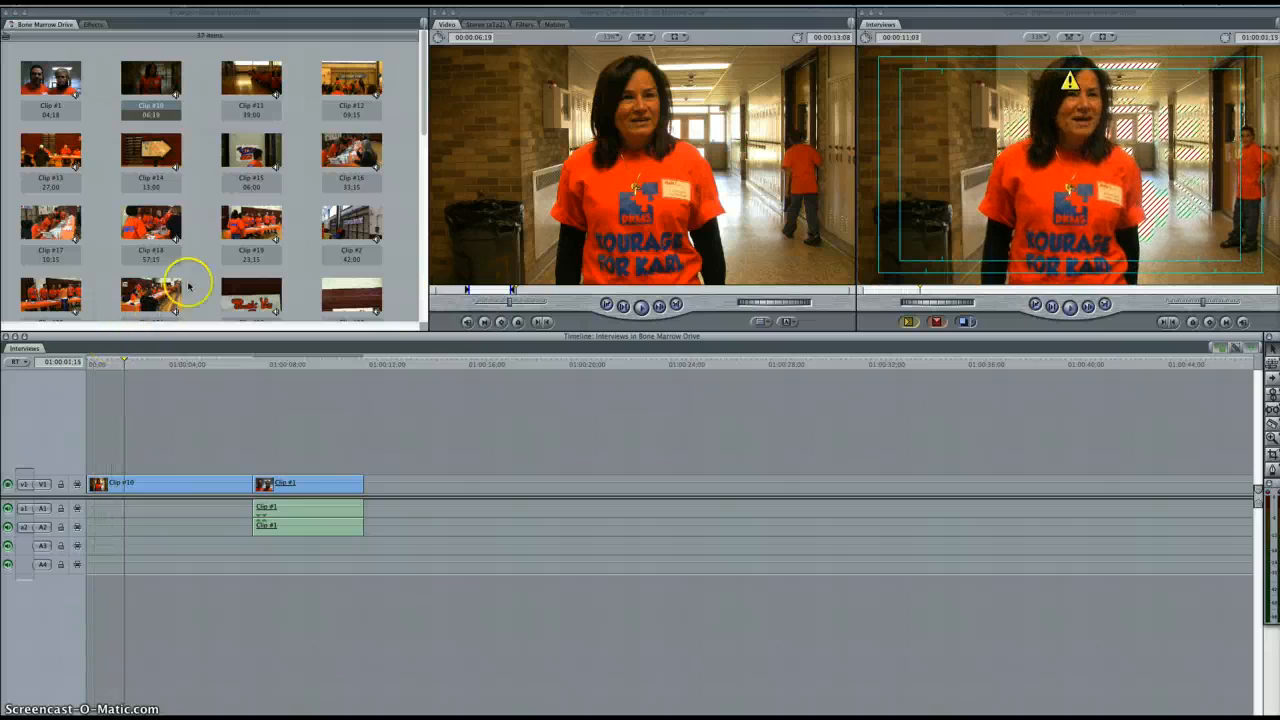
left_click(259, 366)
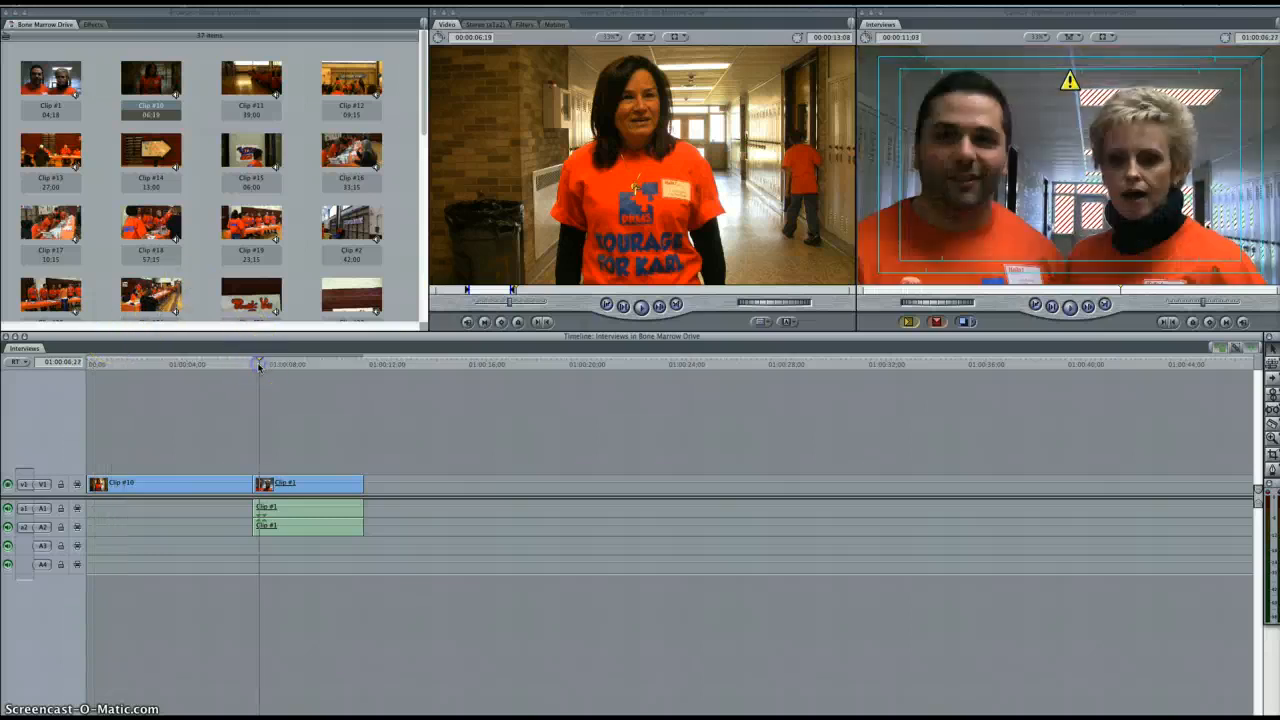
left_click(311, 529)
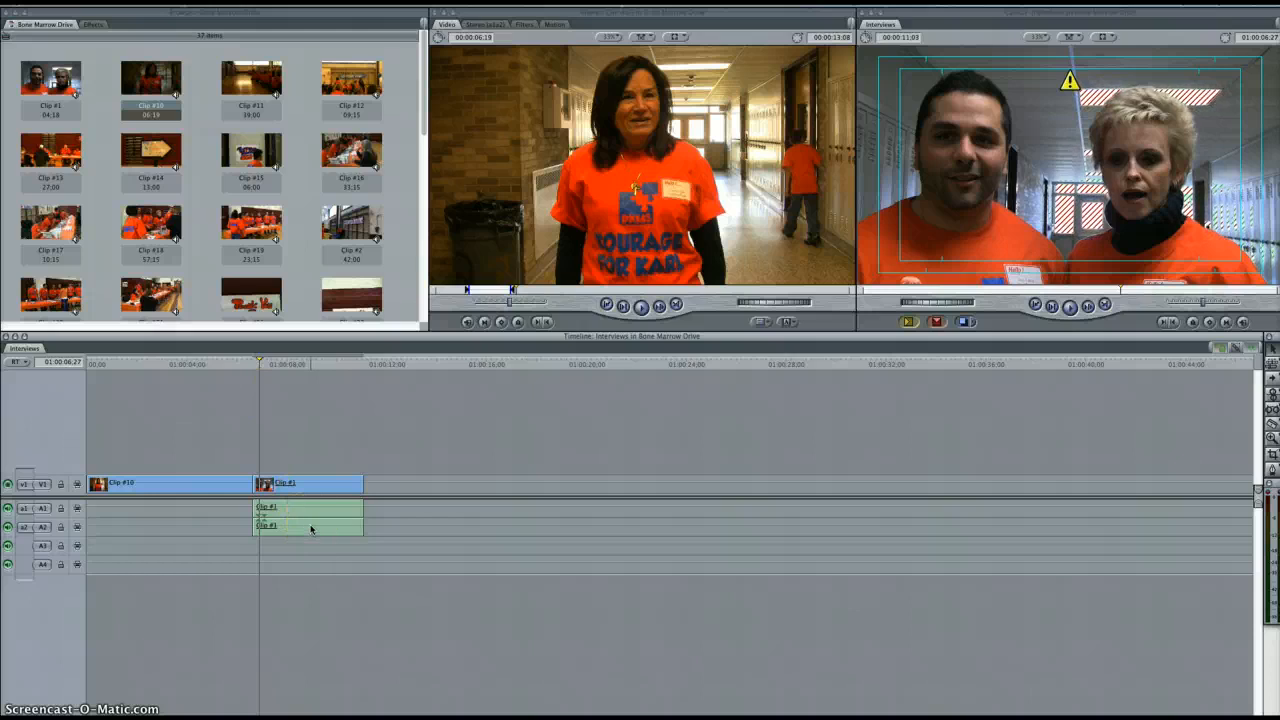
key("space")
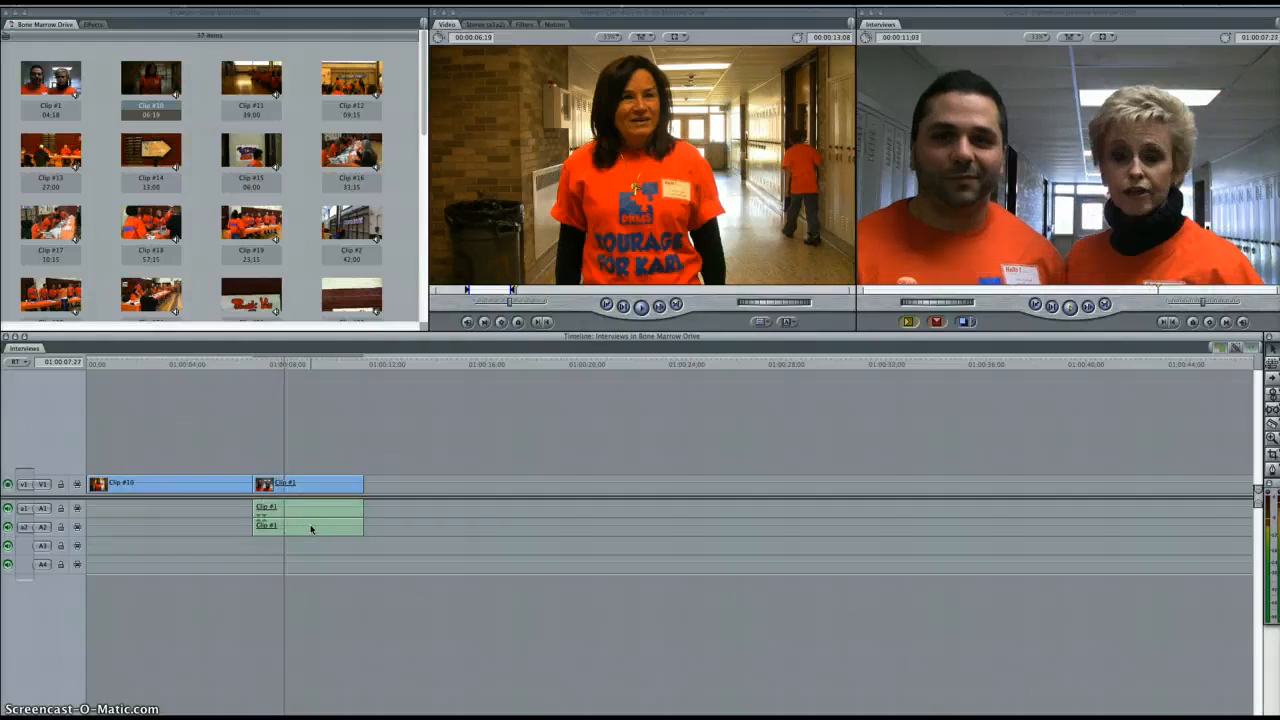
key("space")
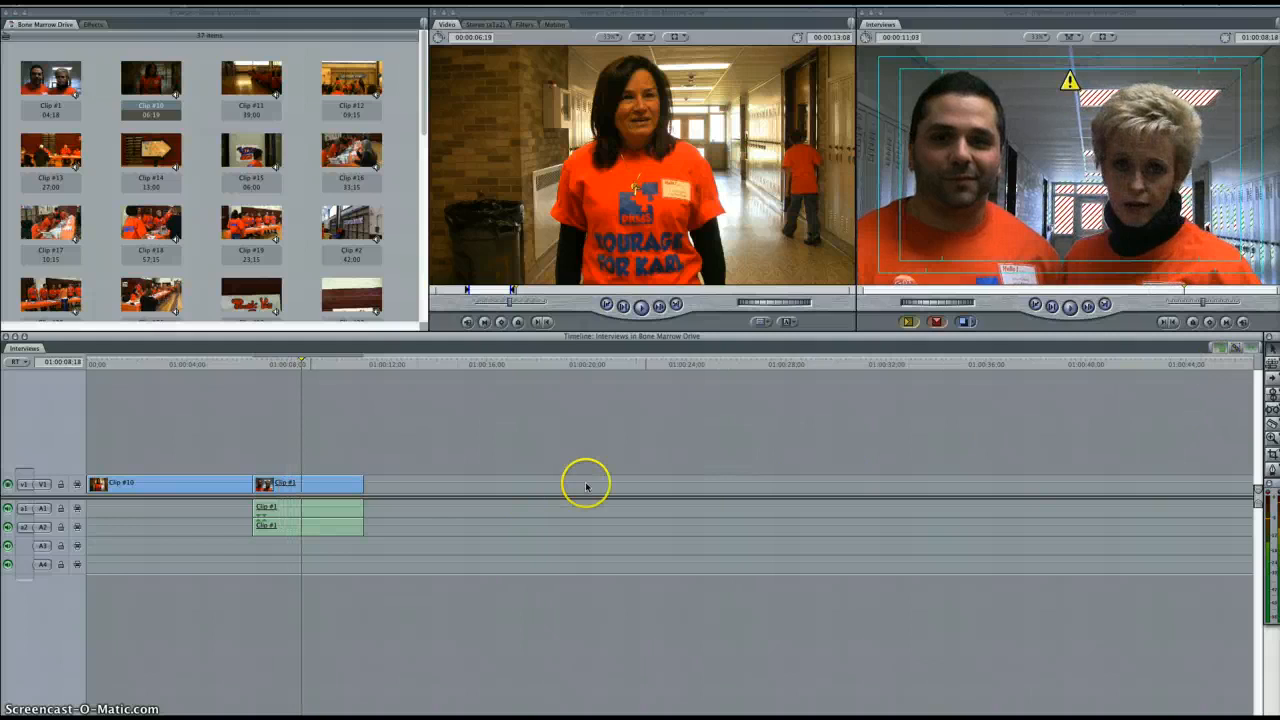
Shift only the video of Clip #1 later by 1:29, leaving its audio in place, and play the unsynced section
left_click_drag(338, 484, 388, 474)
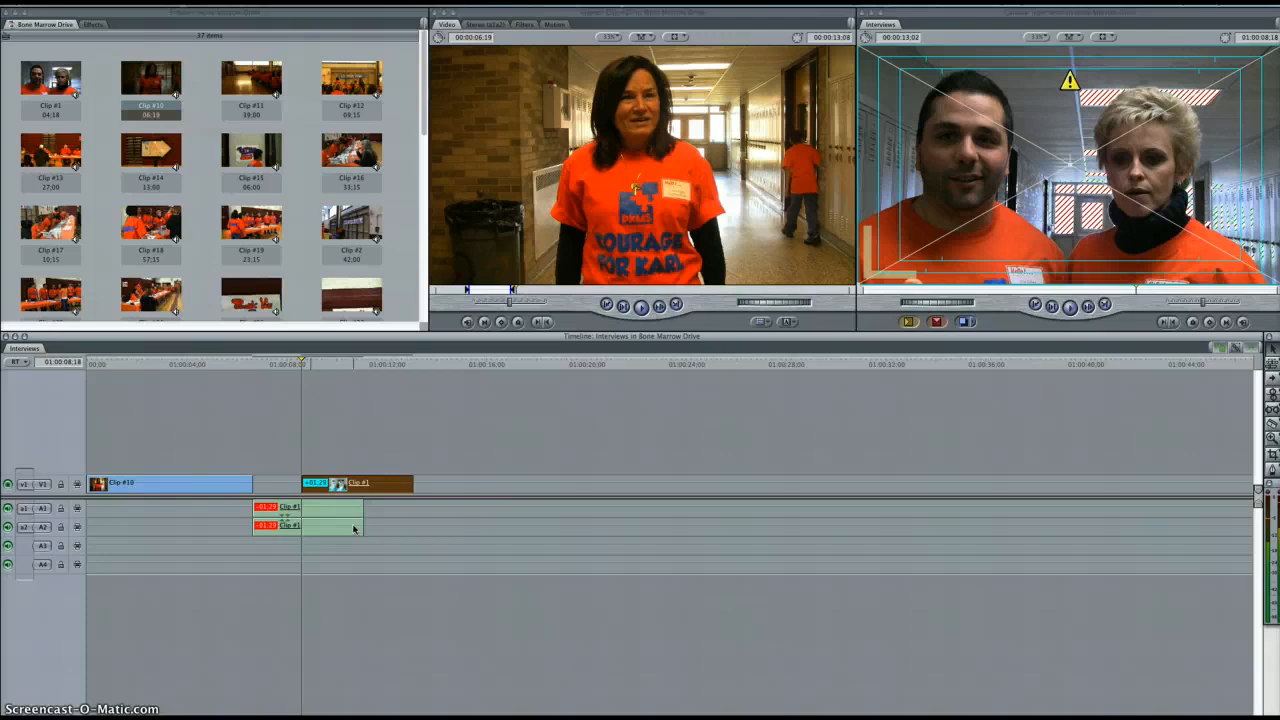
key("space")
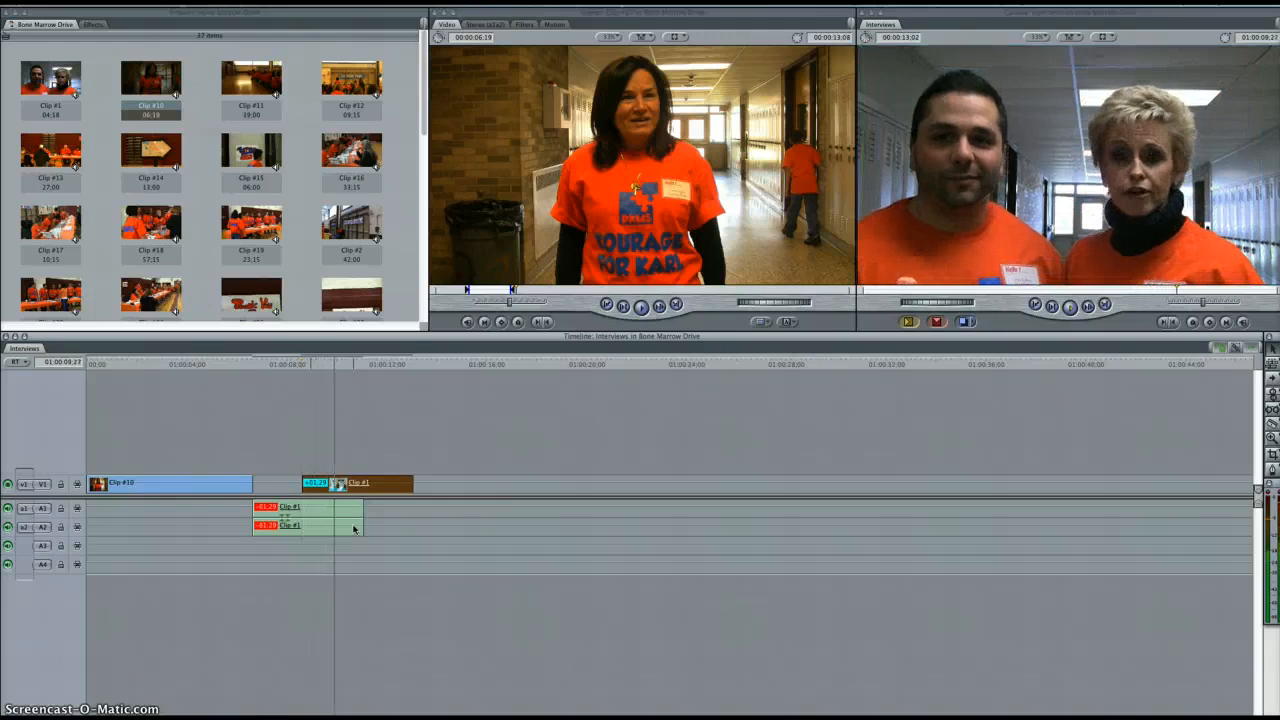
key("space")
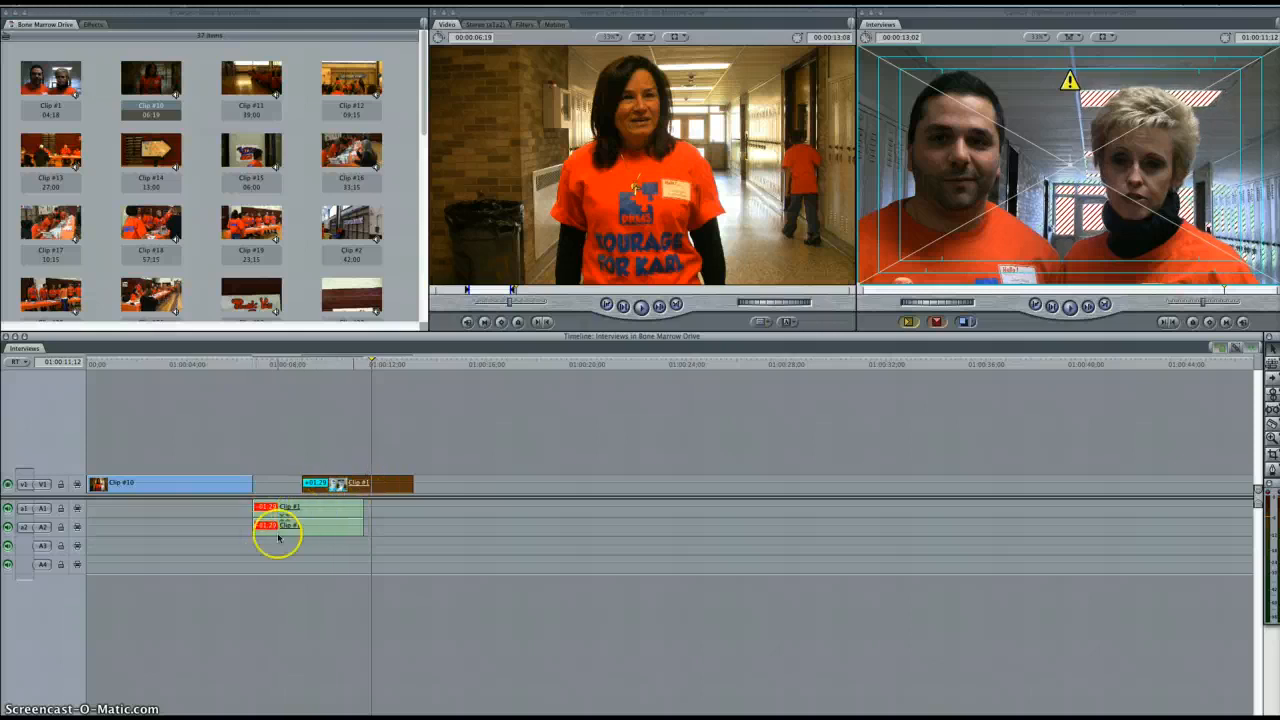
Move the video of Clip #1 back against Clip #10, in line with its own audio
left_click_drag(369, 485, 322, 483)
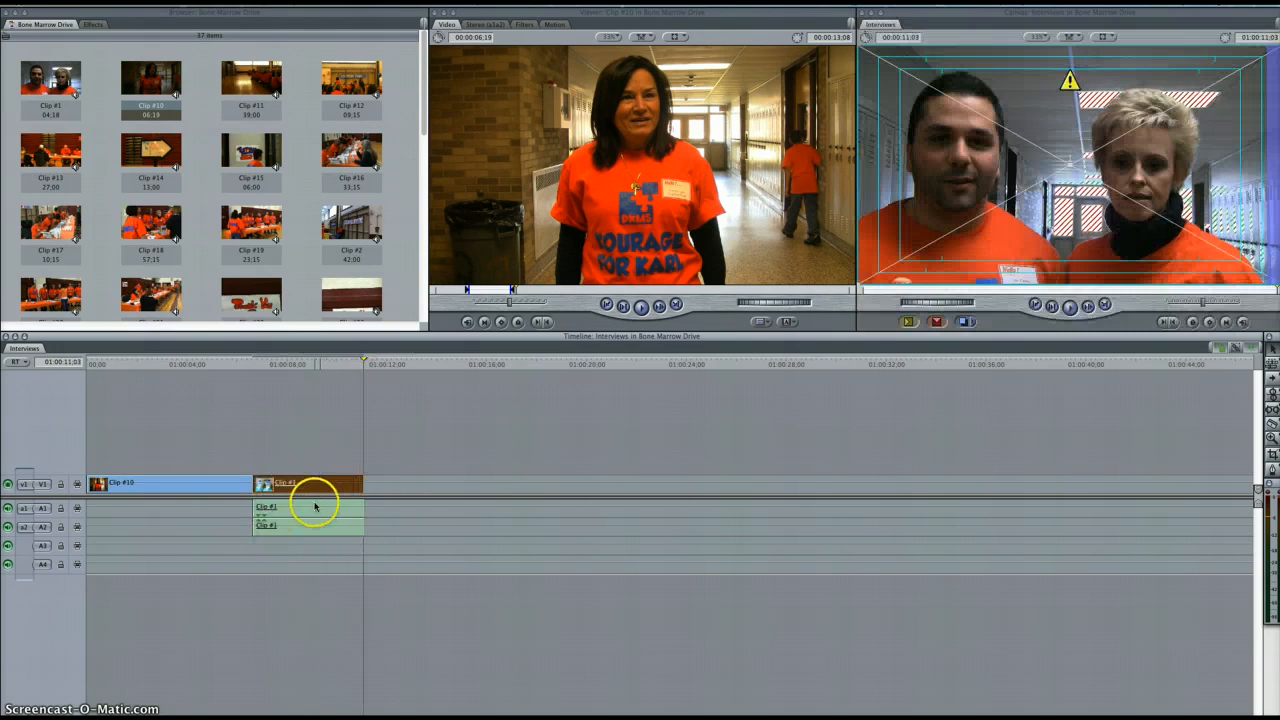
left_click(632, 434)
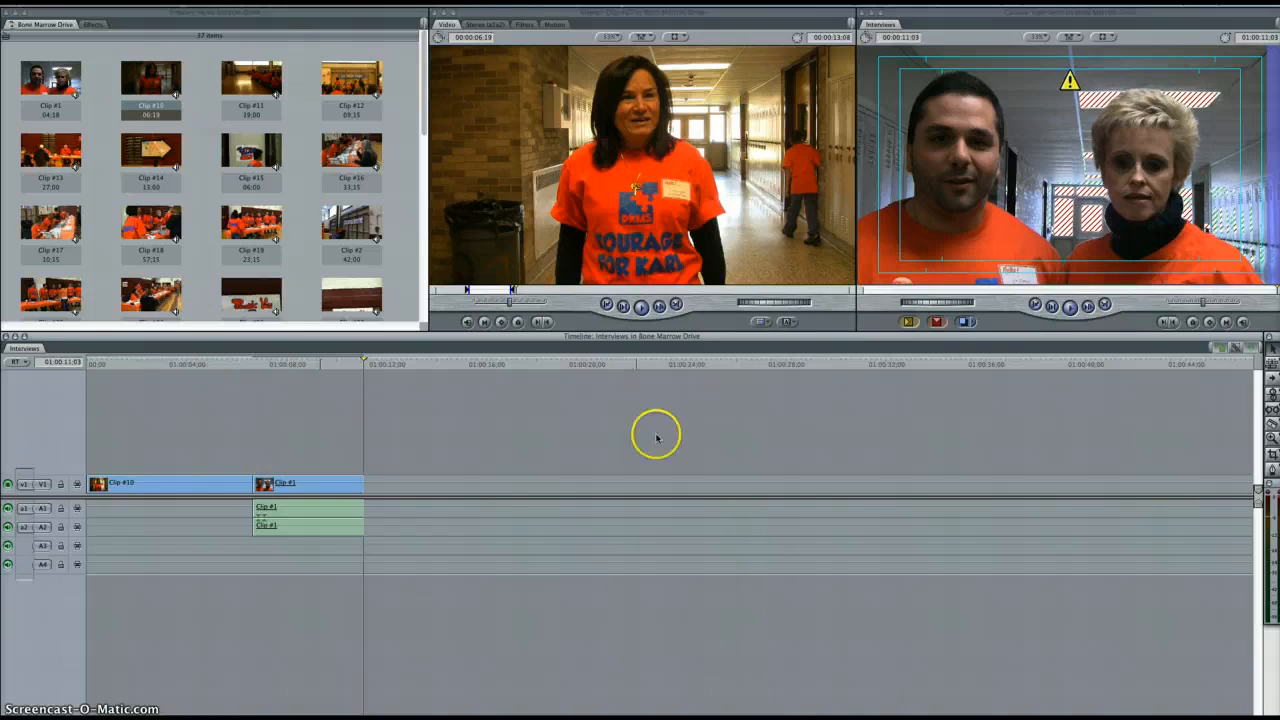
Turn linked selection back on and select Clip #1 together with its audio
left_click(1235, 347)
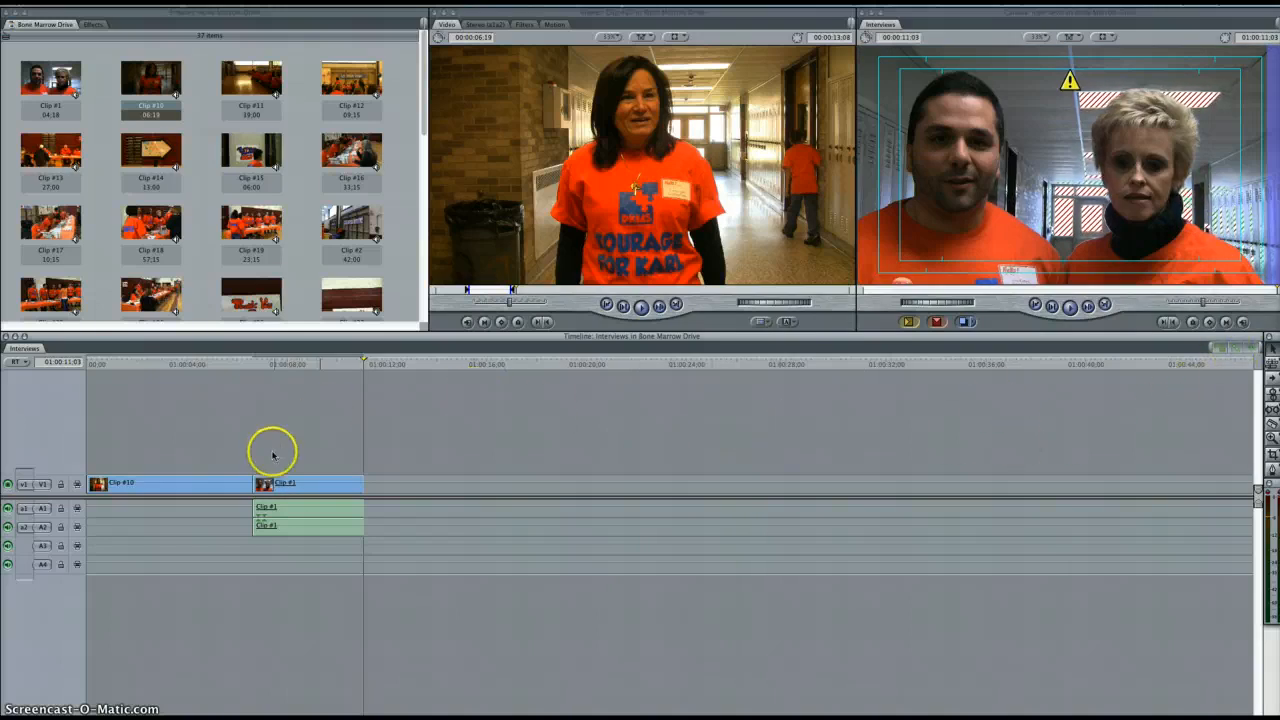
left_click(313, 487)
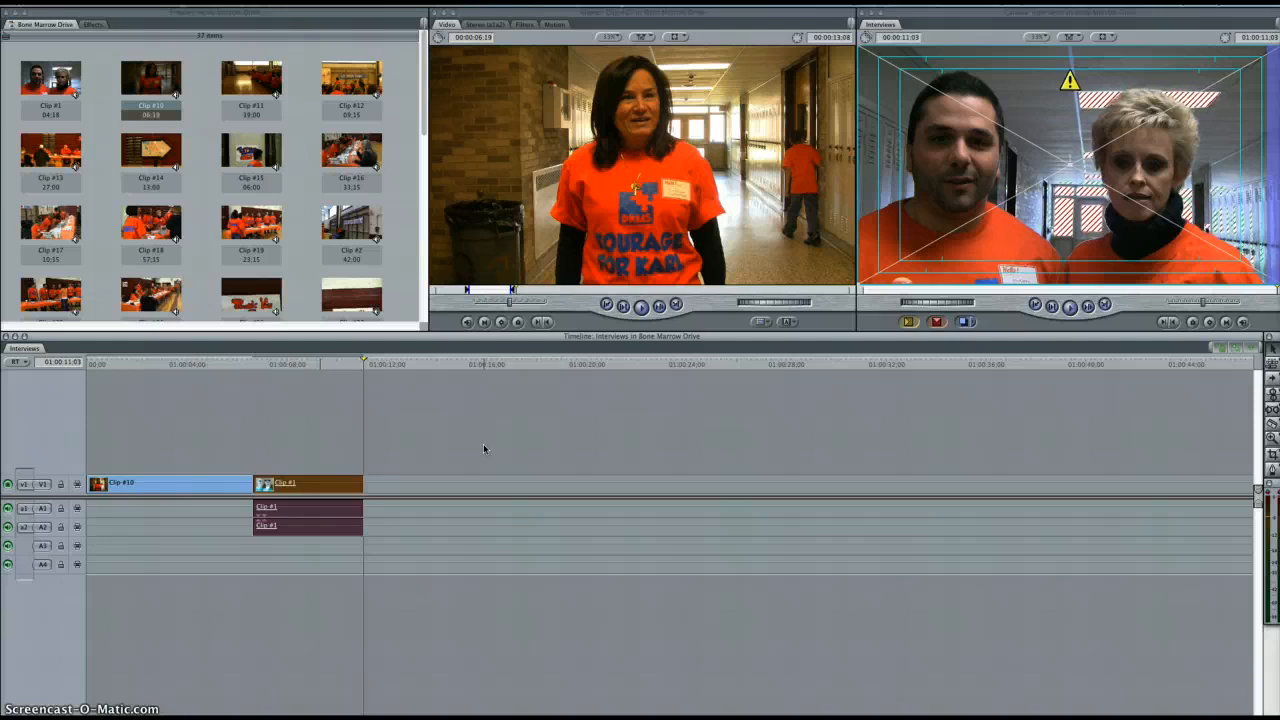
left_click(386, 577)
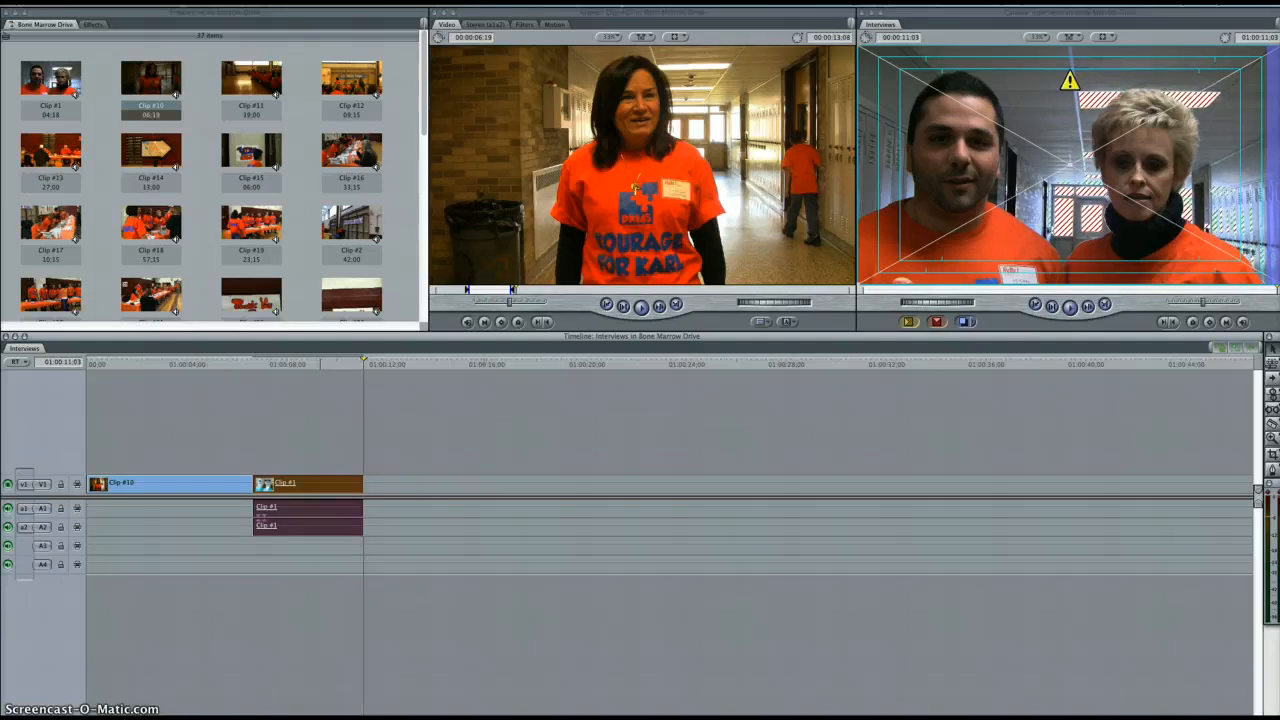